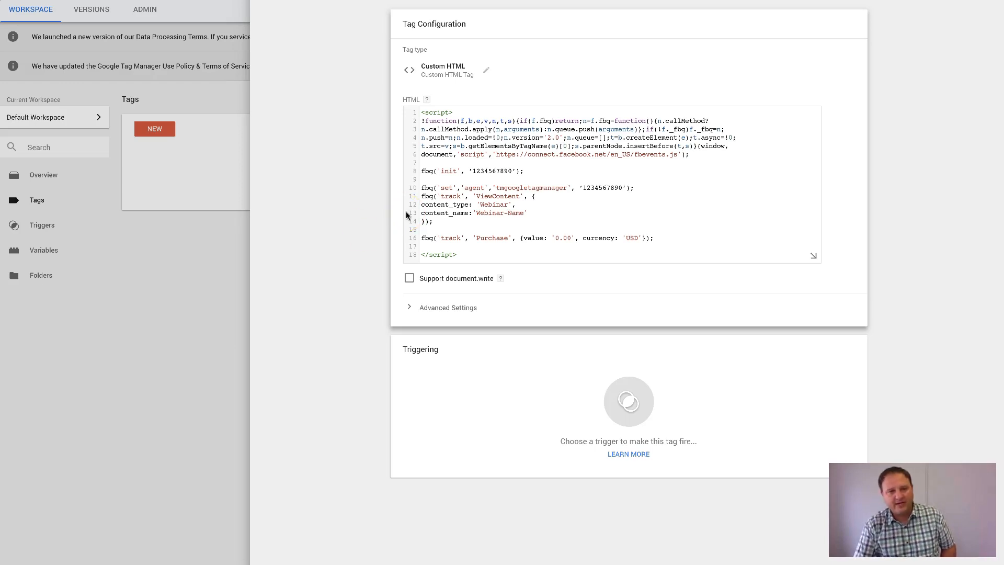
left_click(465, 153)
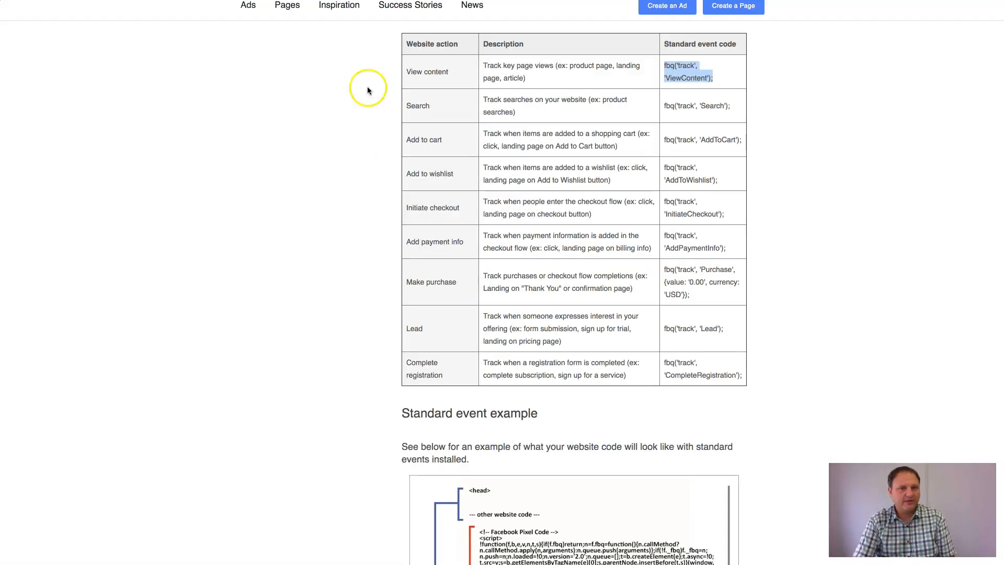
left_click(330, 180)
scroll(426, 81, "up", 2)
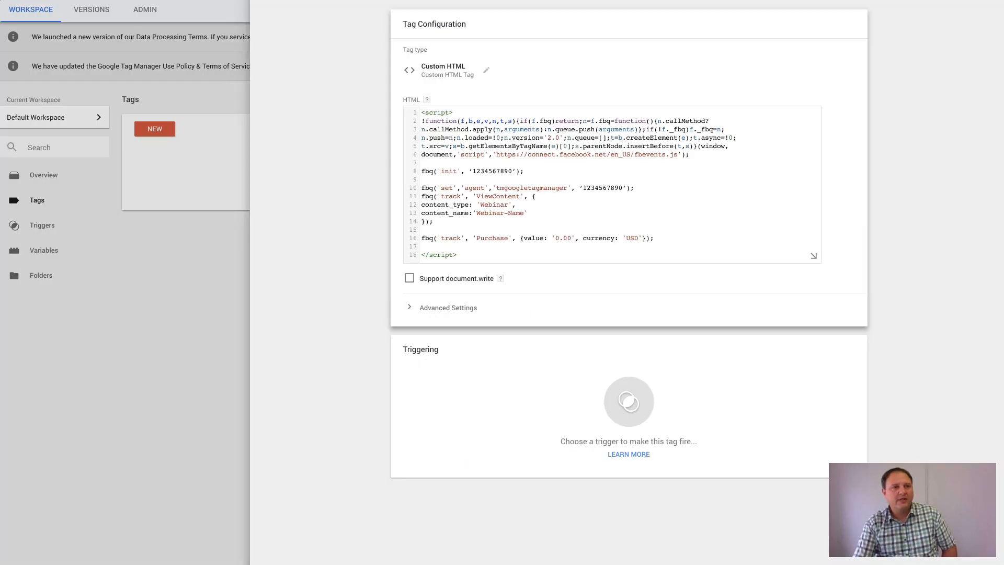
Set the value of the Purchase track event in the tag's HTML code to '29.99'.
left_click(484, 238)
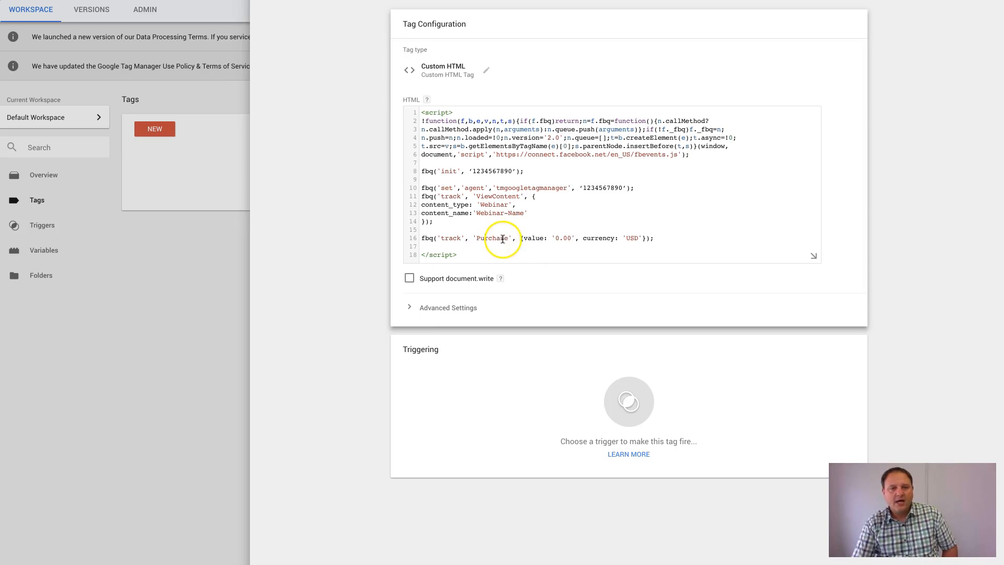
left_click(557, 239)
left_click_drag(559, 238, 567, 237)
type("29.99")
key("Delete")
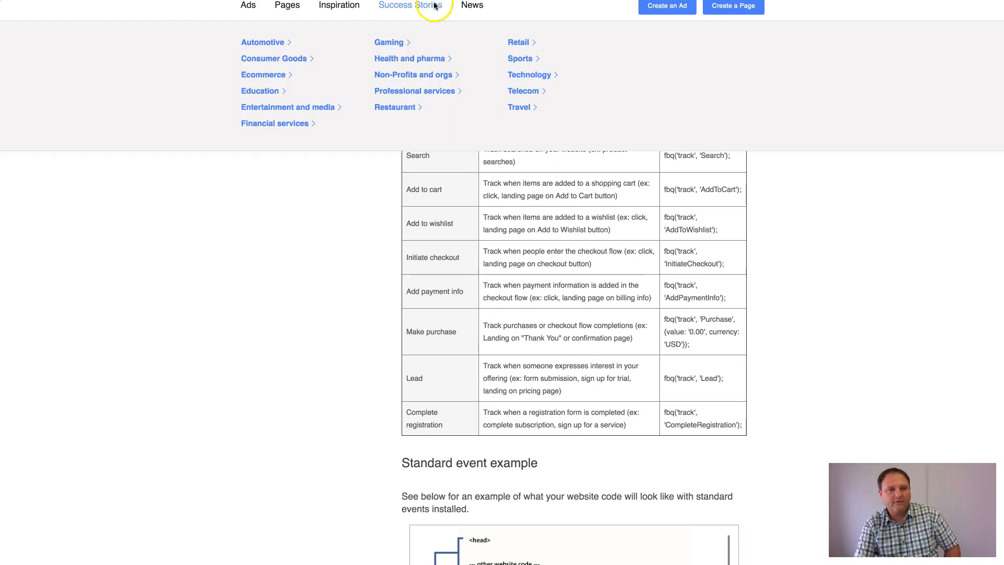
Switch to the Facebook standard events page and look up the event code for the View content action.
scroll(415, 258, "up", 3)
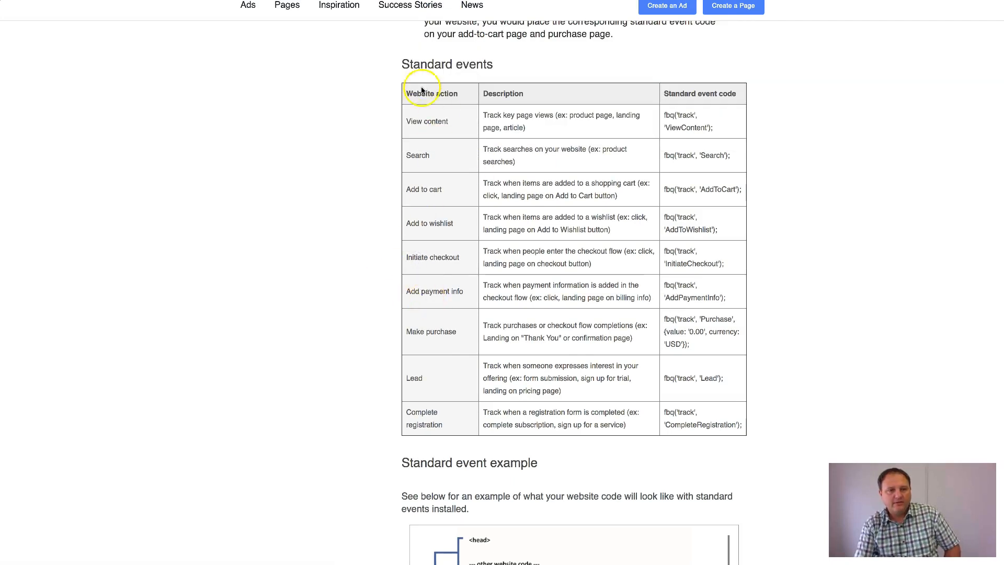
triple_click(430, 121)
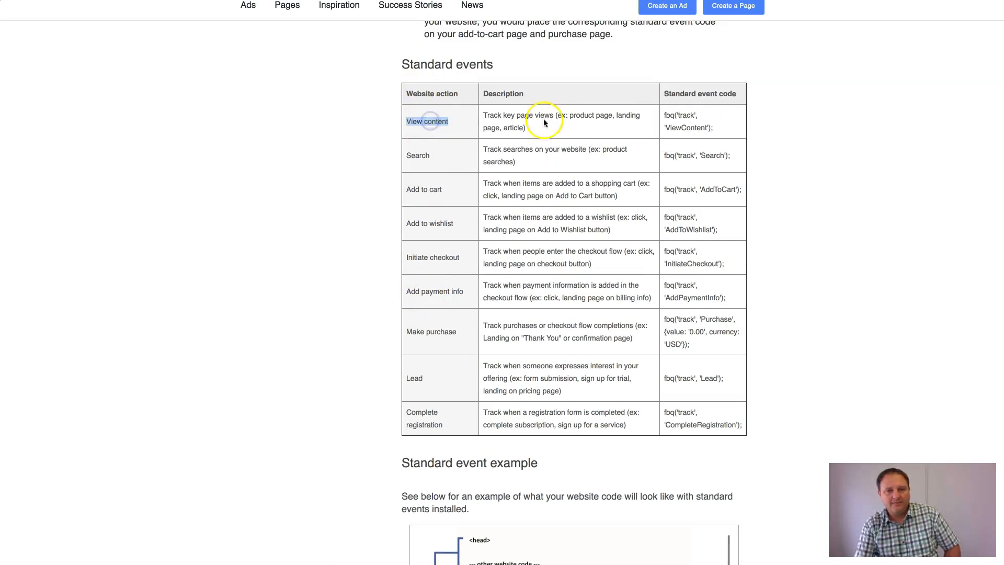
left_click_drag(664, 114, 725, 130)
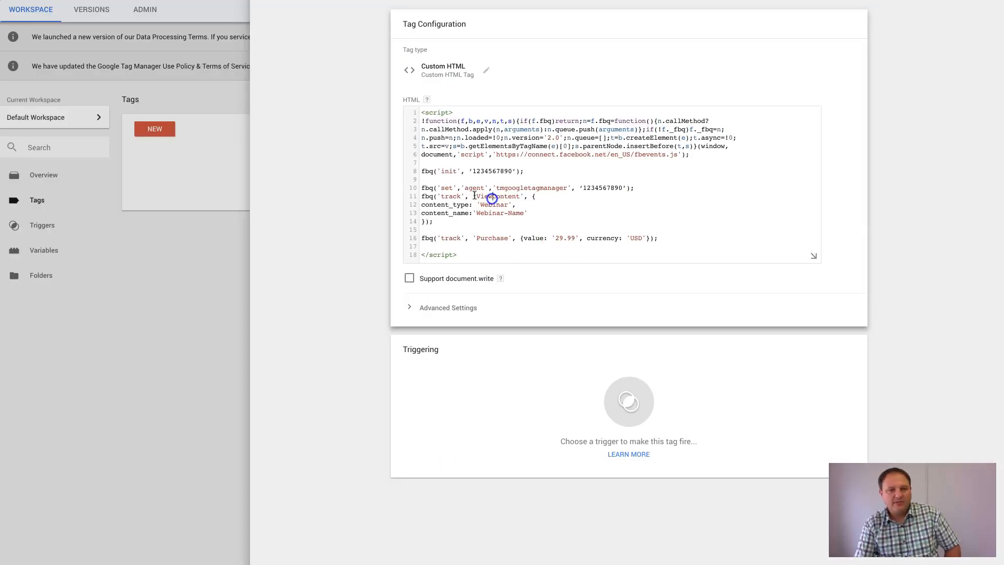
Insert a blank line between the fbq set call and the ViewContent track event.
left_click(492, 197)
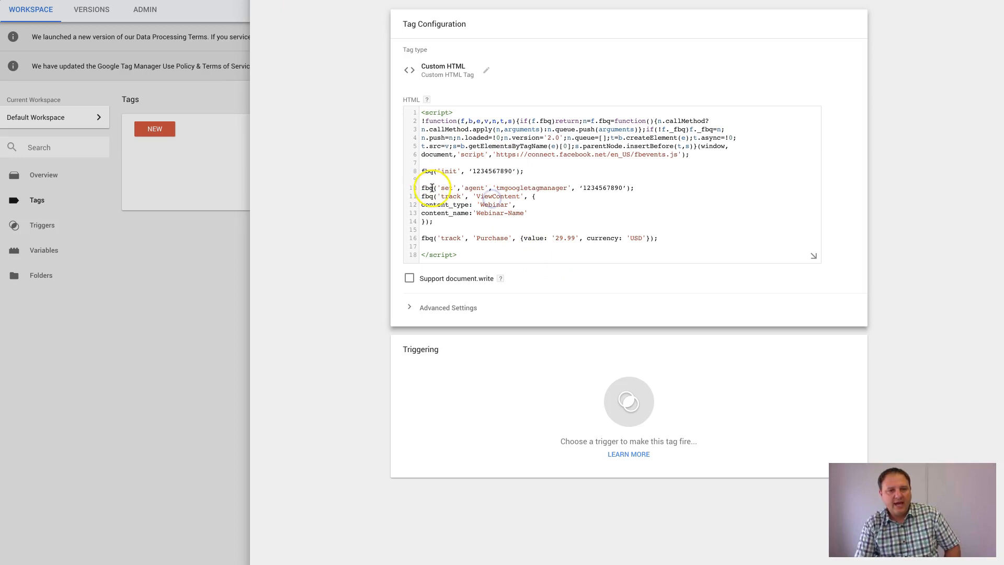
left_click(625, 188)
type("'")
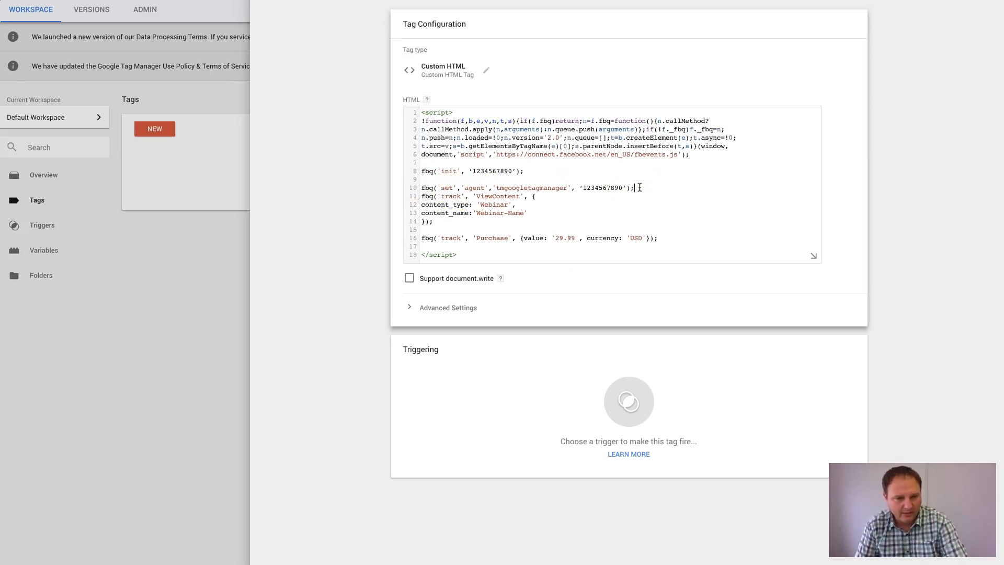
left_click(640, 187)
key("Return")
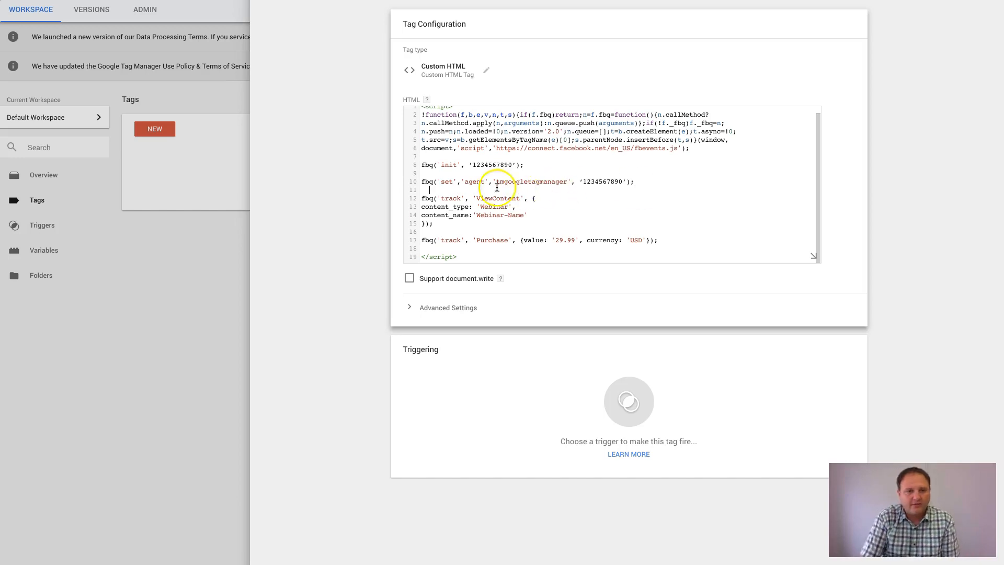
Strip the content_type and content_name parameters from the ViewContent event, leaving fbq('track', 'ViewContent');.
left_click_drag(441, 225, 405, 196)
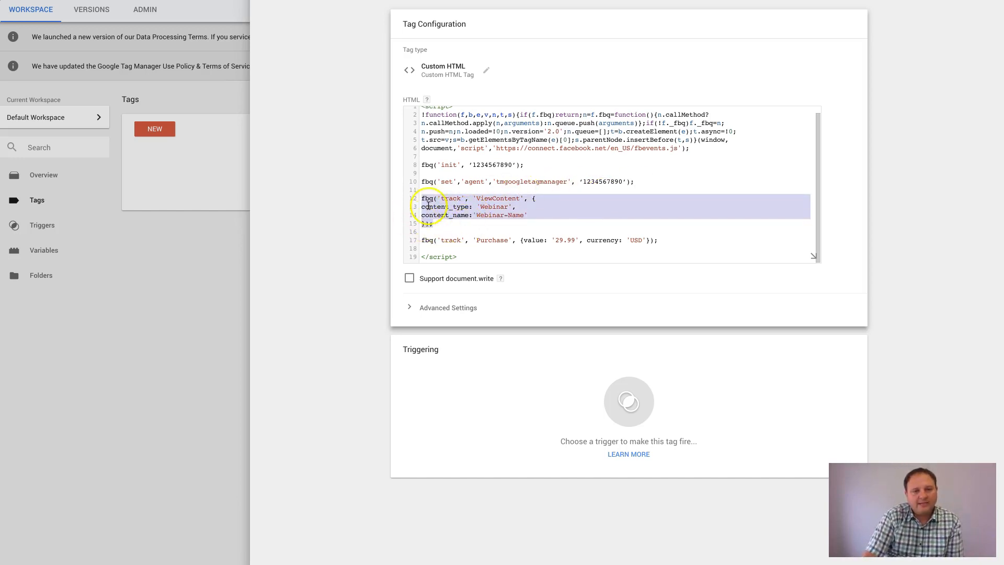
left_click(531, 202)
left_click(435, 222)
left_click_drag(426, 223, 531, 195)
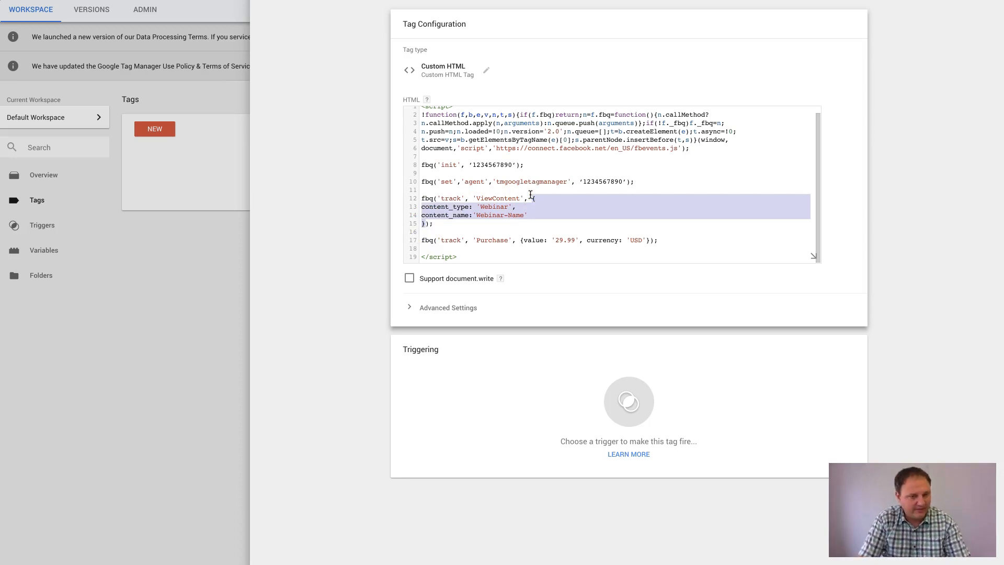
key("BackSpace")
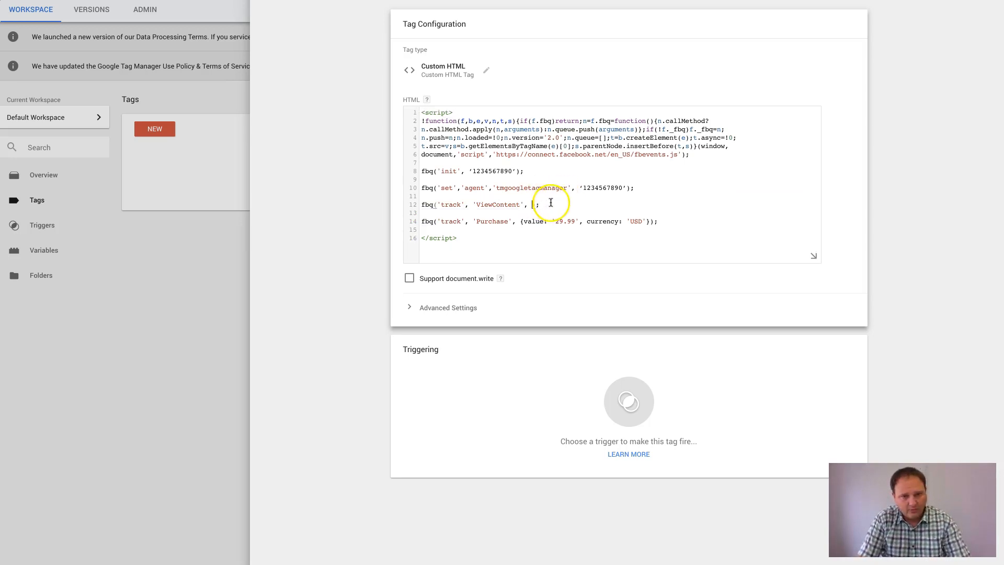
key("BackSpace")
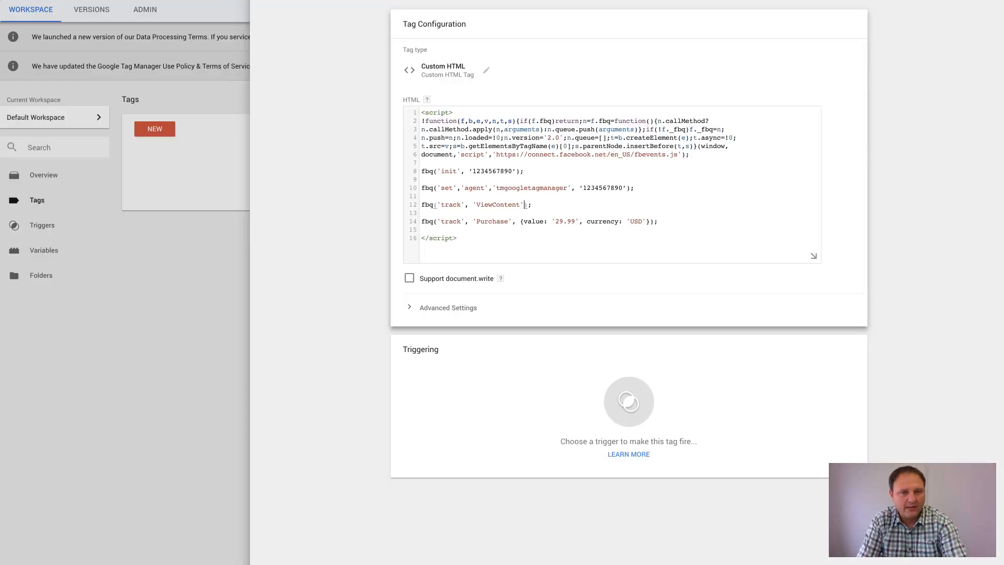
type("'")
left_click(529, 207)
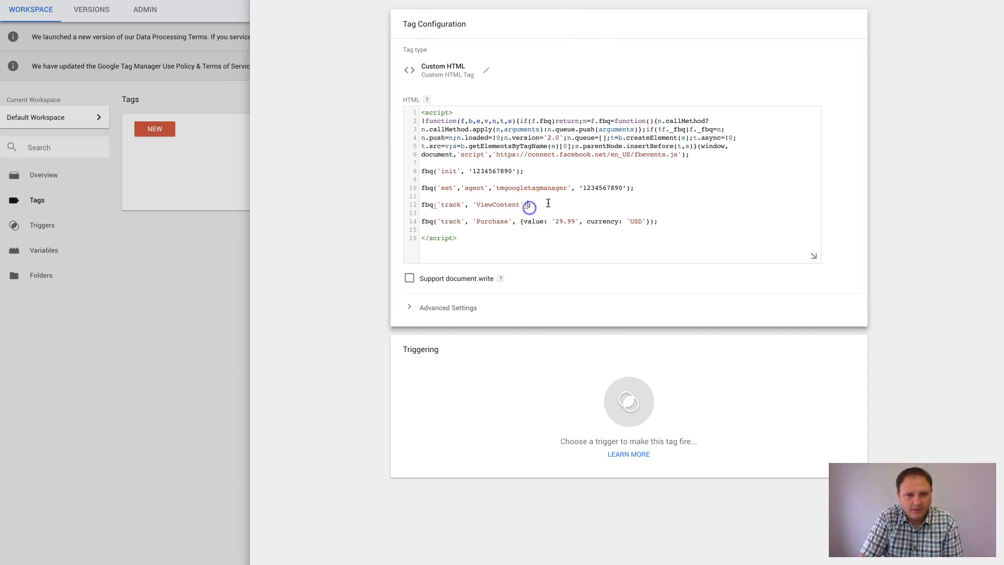
Reinsert the content_type 'Webinar' and content_name 'Webinar-Name' parameters in braces into the ViewContent event.
left_click(547, 210)
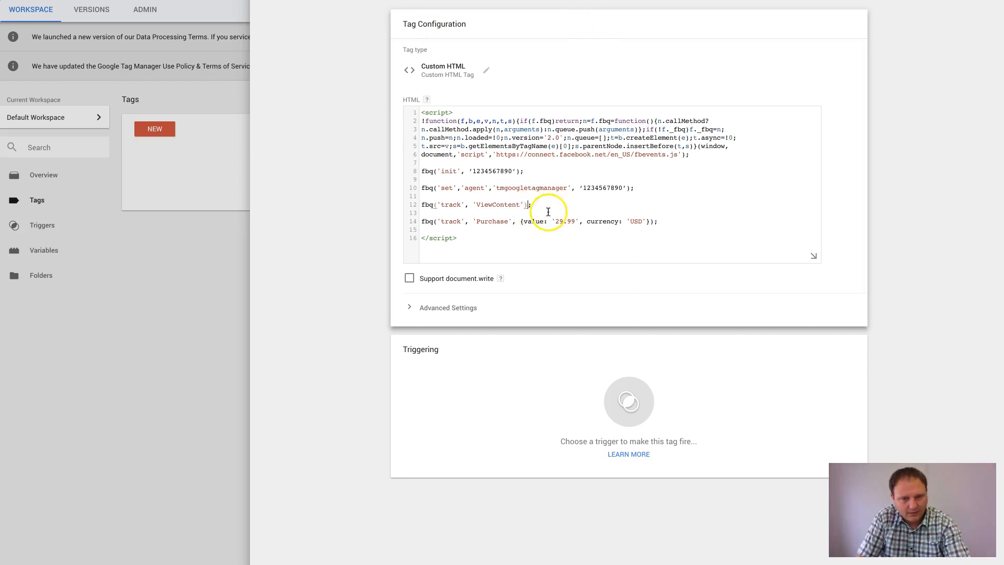
left_click(525, 204)
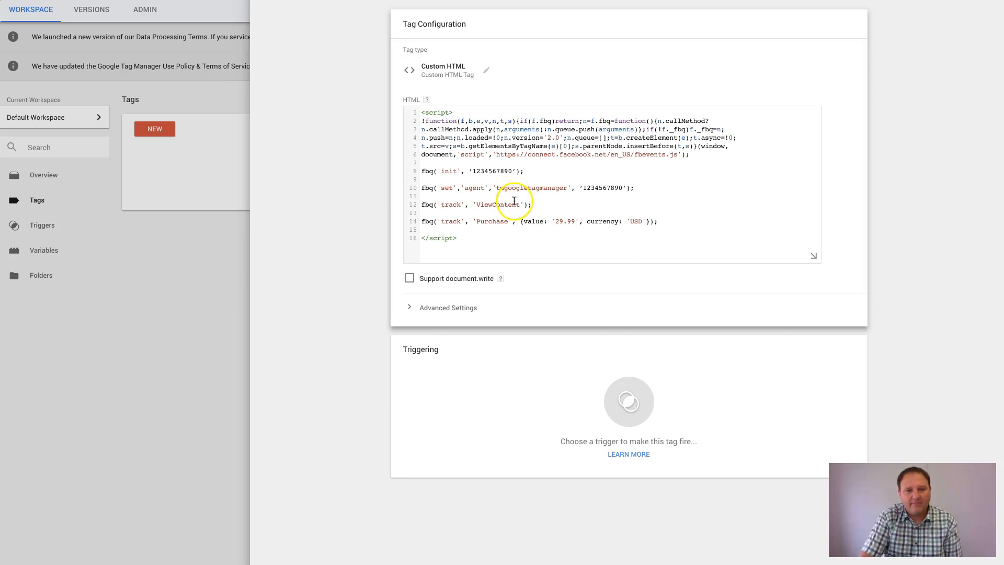
left_click(526, 204)
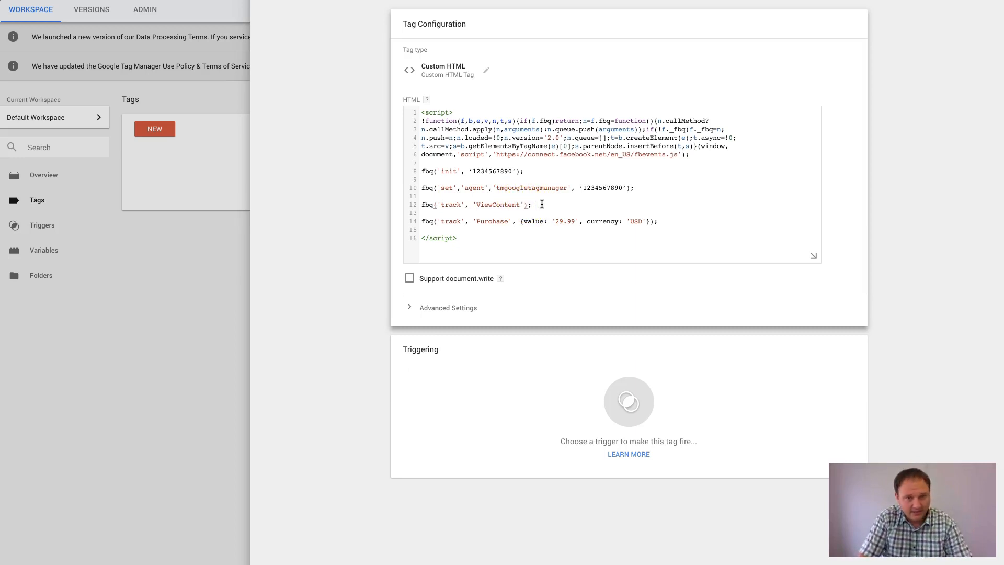
type("{ content_type: 'Webinar', content_name:'Webinar-Name' }")
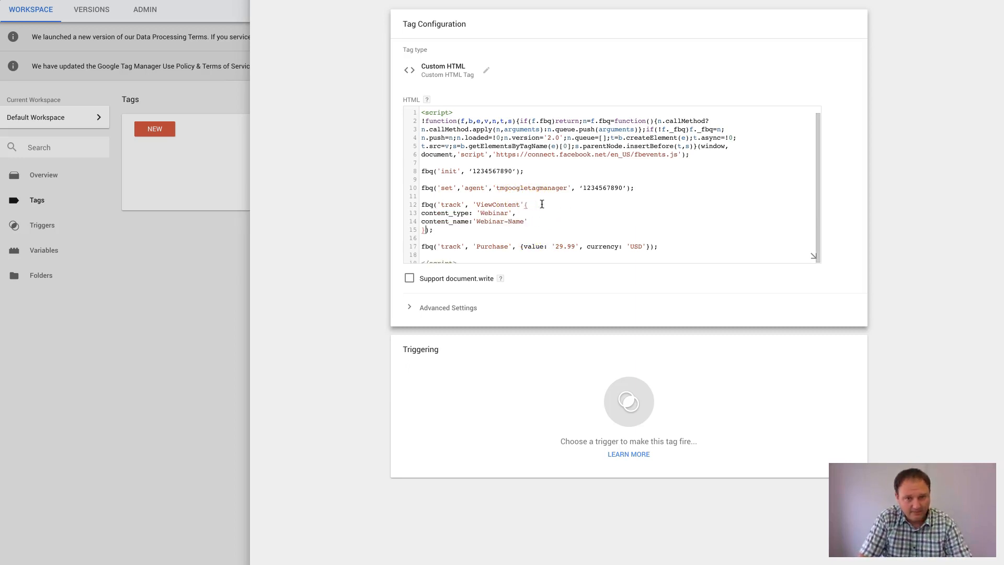
left_click(521, 232)
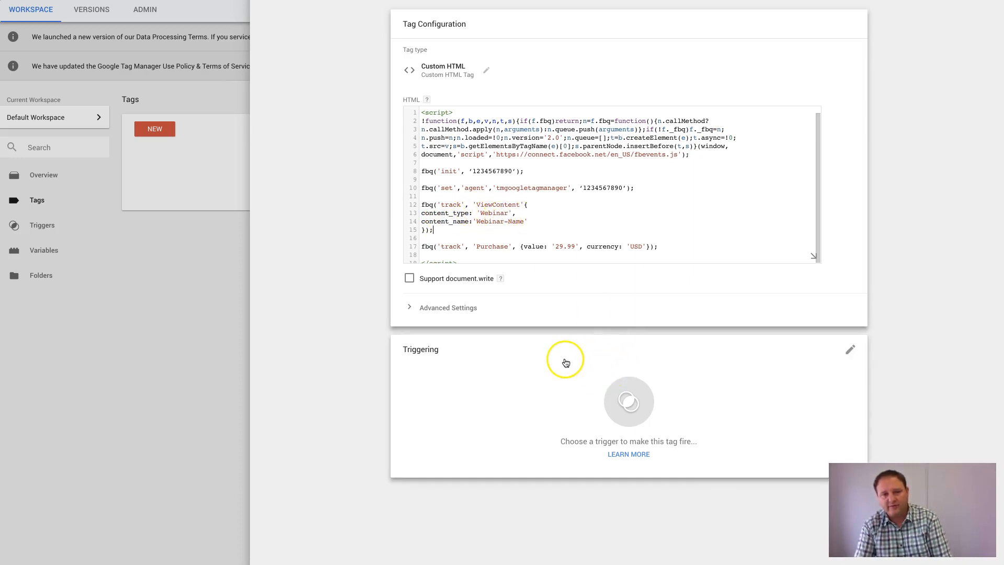
Delete the whole ViewContent event block and remove the blank lines between the fbq init call and the closing script tag.
left_click_drag(434, 231, 412, 204)
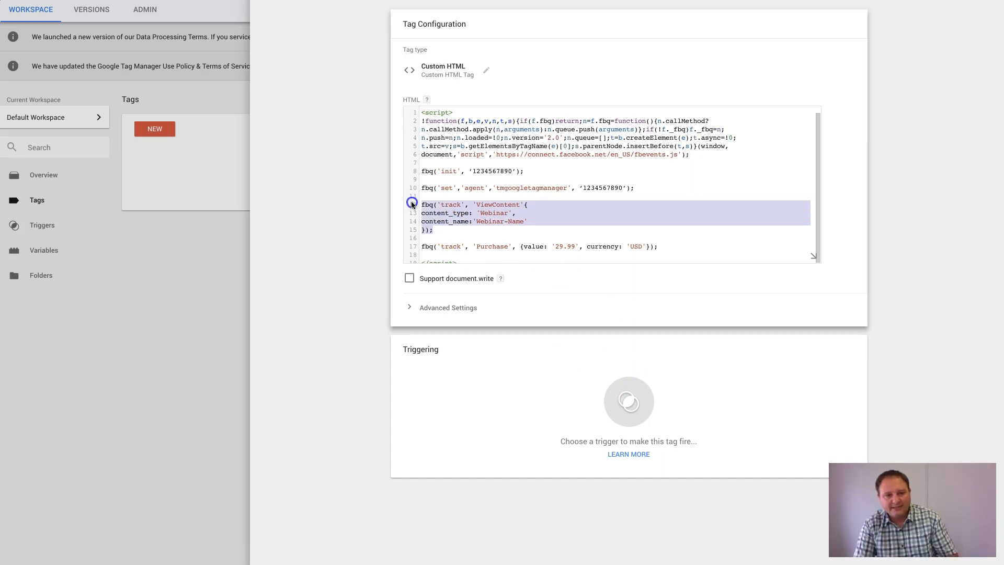
key("BackSpace")
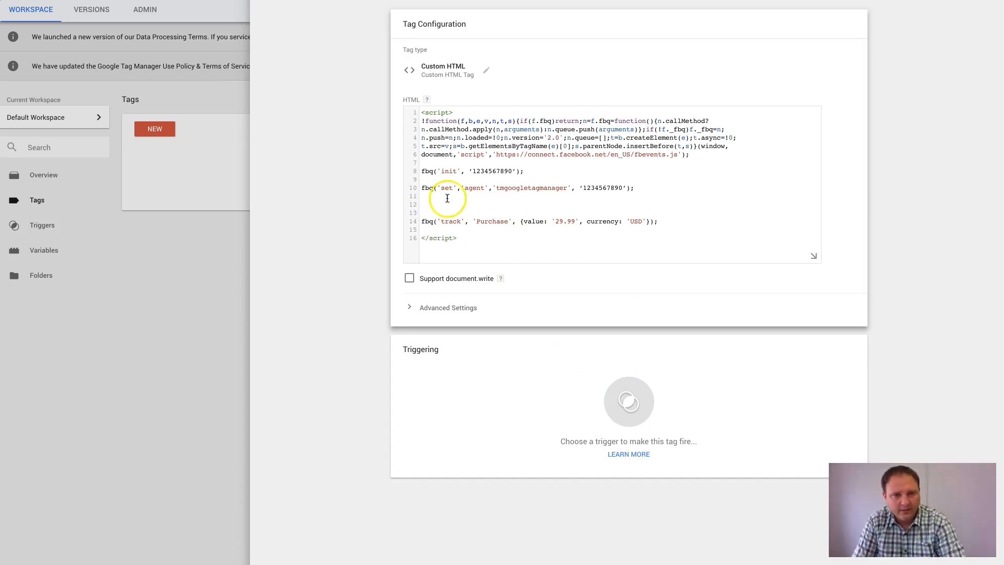
key("BackSpace")
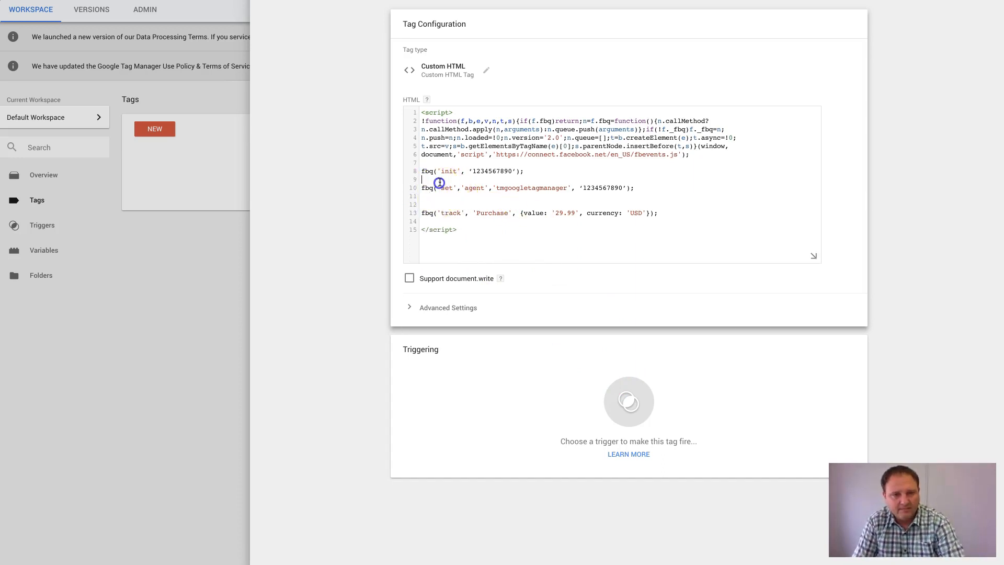
key("BackSpace")
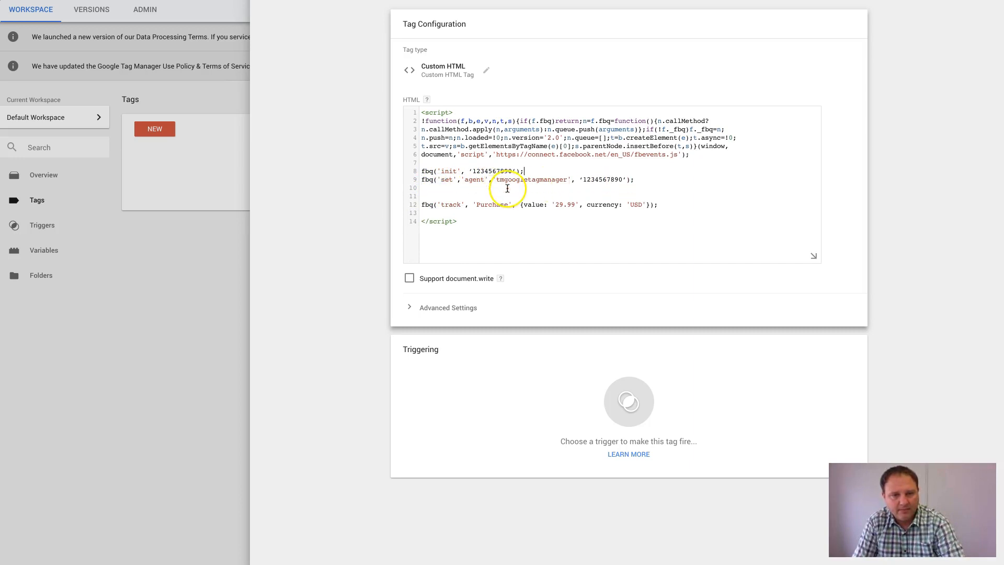
left_click(443, 195)
key("BackSpace")
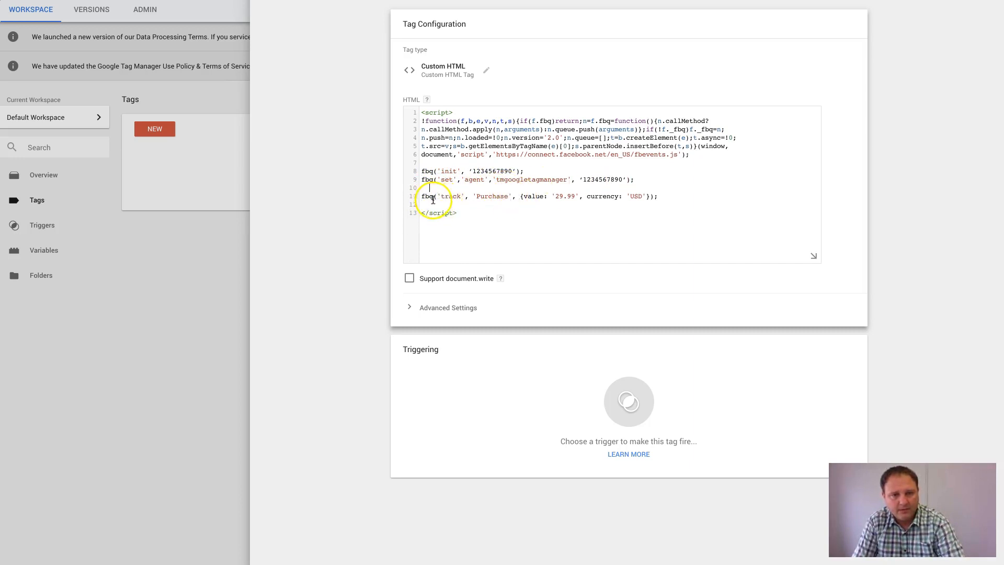
key("BackSpace")
left_click(431, 195)
key("BackSpace")
left_click(682, 193)
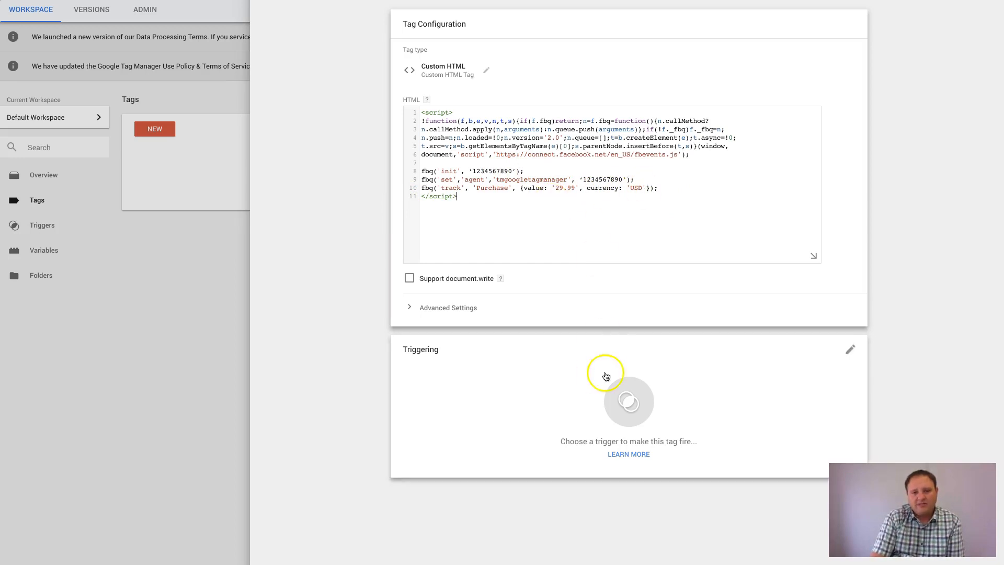
Create a new trigger for the tag with the Page View type, firing on Some Page Views.
left_click(635, 400)
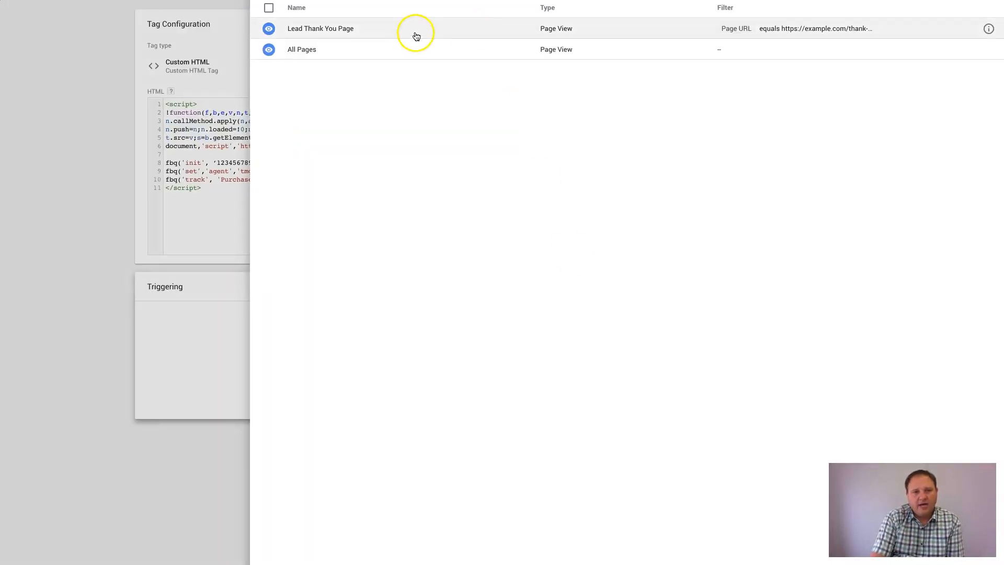
left_click(378, 28)
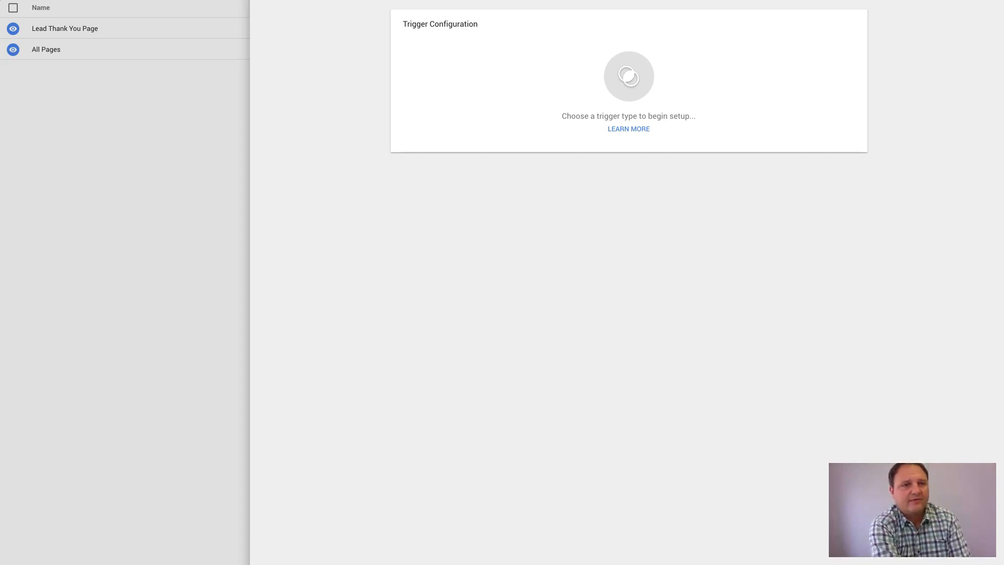
left_click(625, 68)
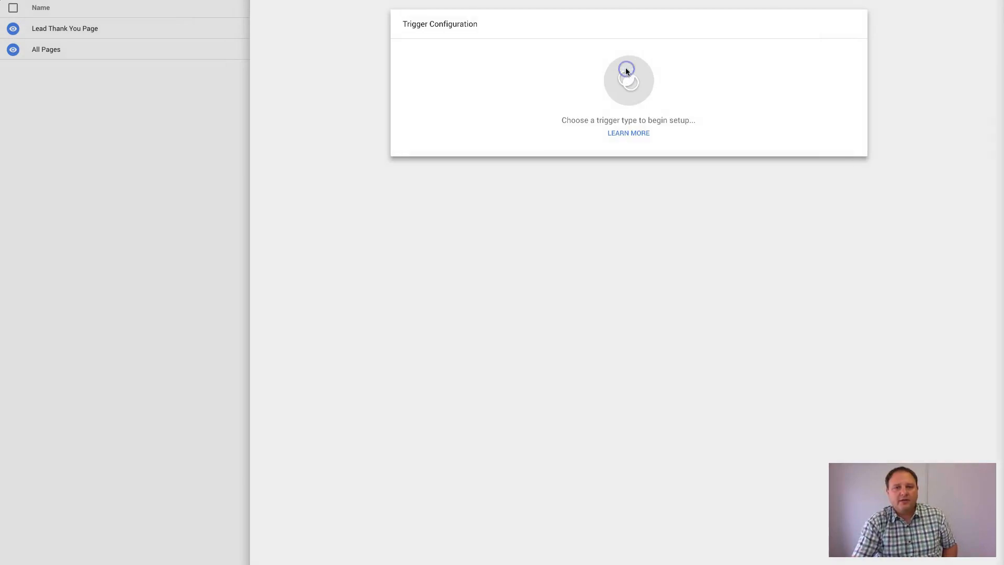
left_click(625, 68)
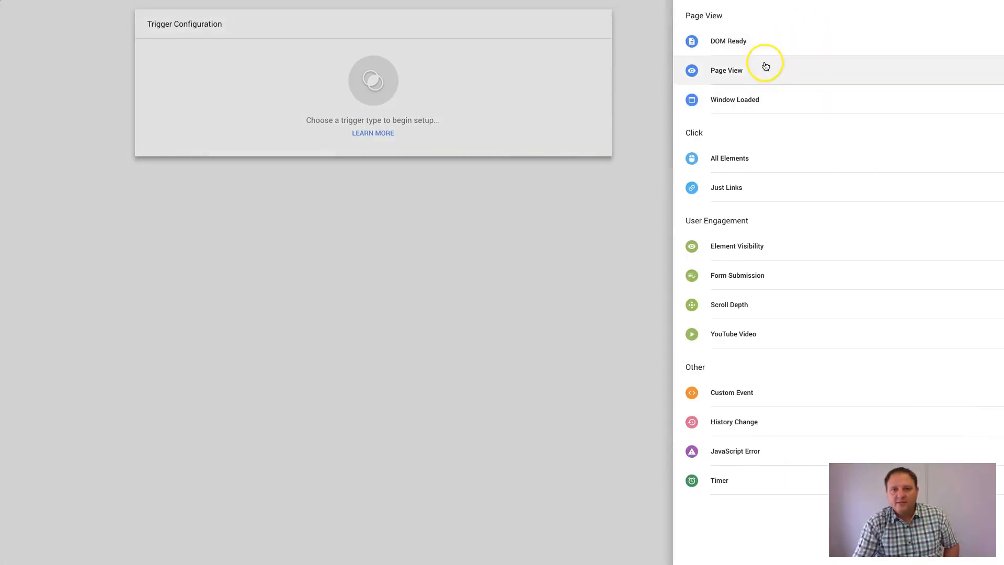
left_click(722, 70)
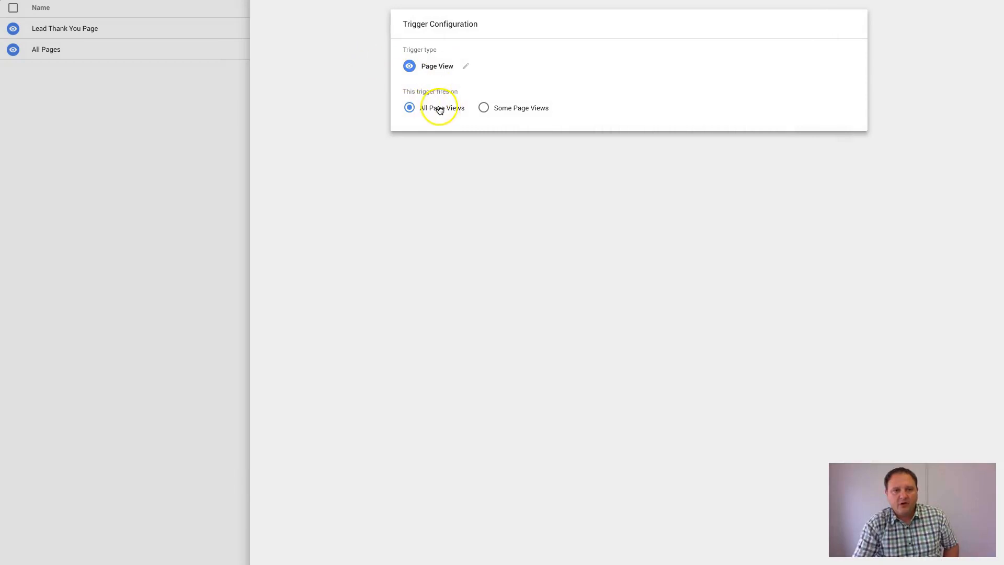
left_click(483, 109)
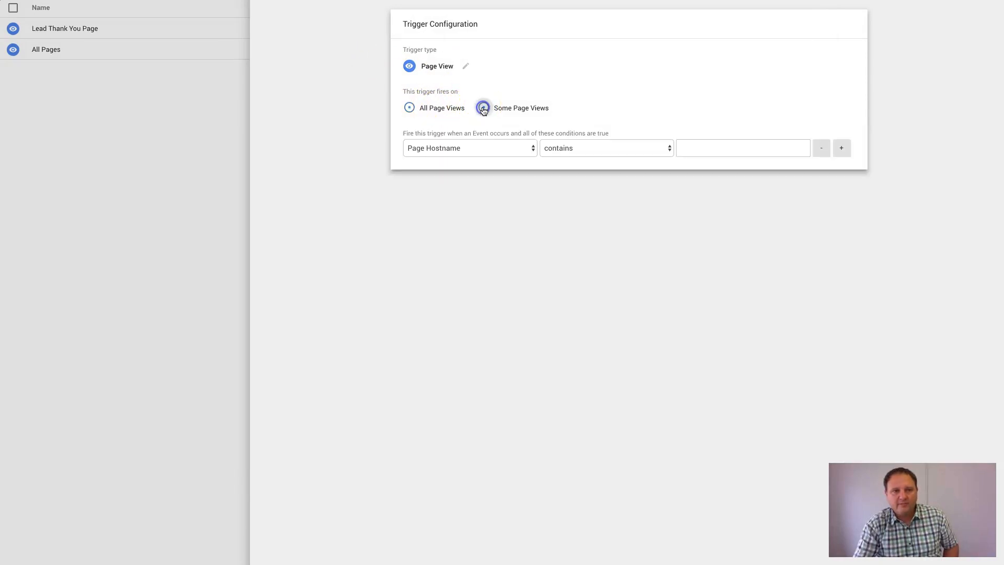
Set the trigger's firing condition to check the Page URL variable with the equals operator.
left_click(454, 149)
left_click(446, 167)
left_click(575, 147)
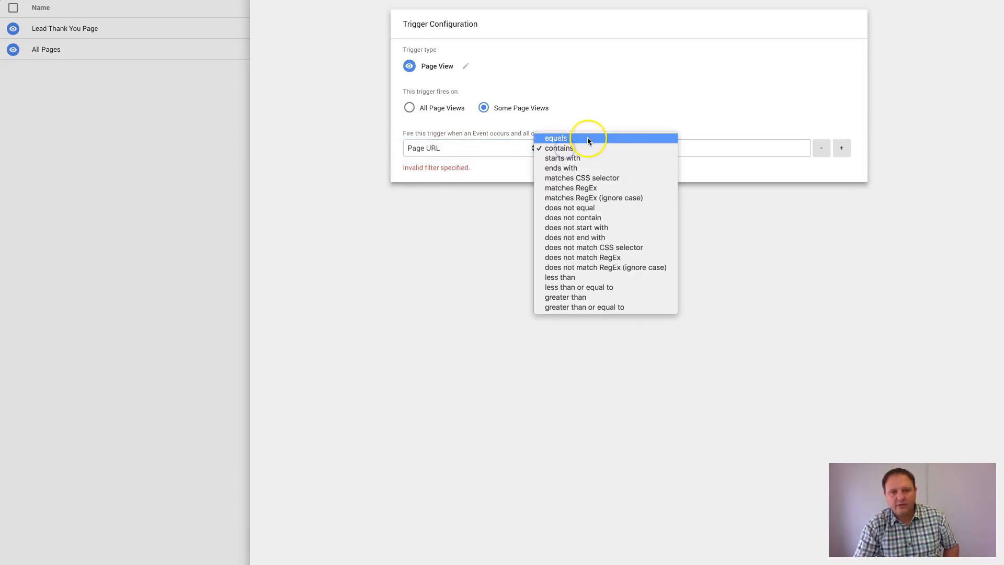
left_click(588, 139)
left_click(711, 215)
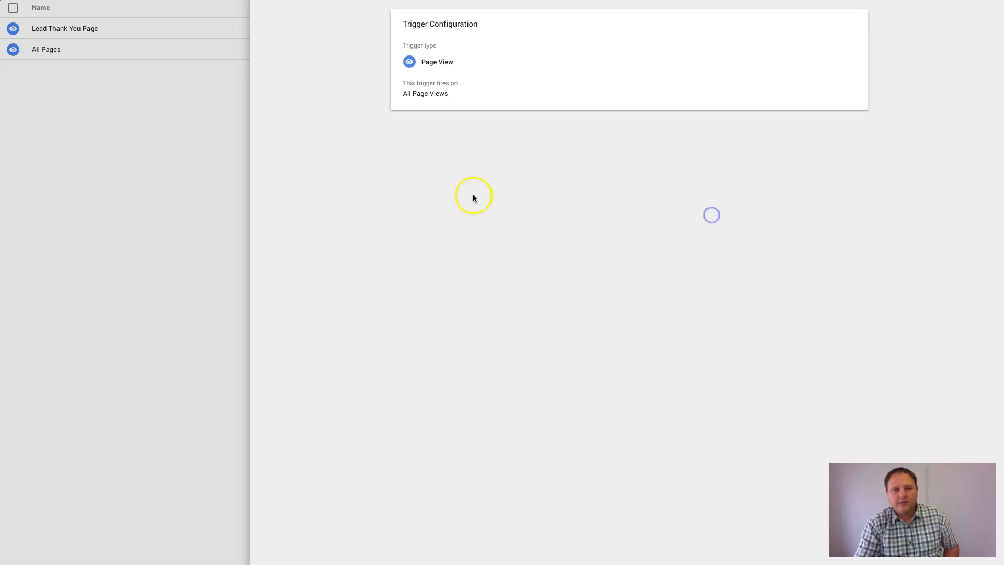
left_click(444, 66)
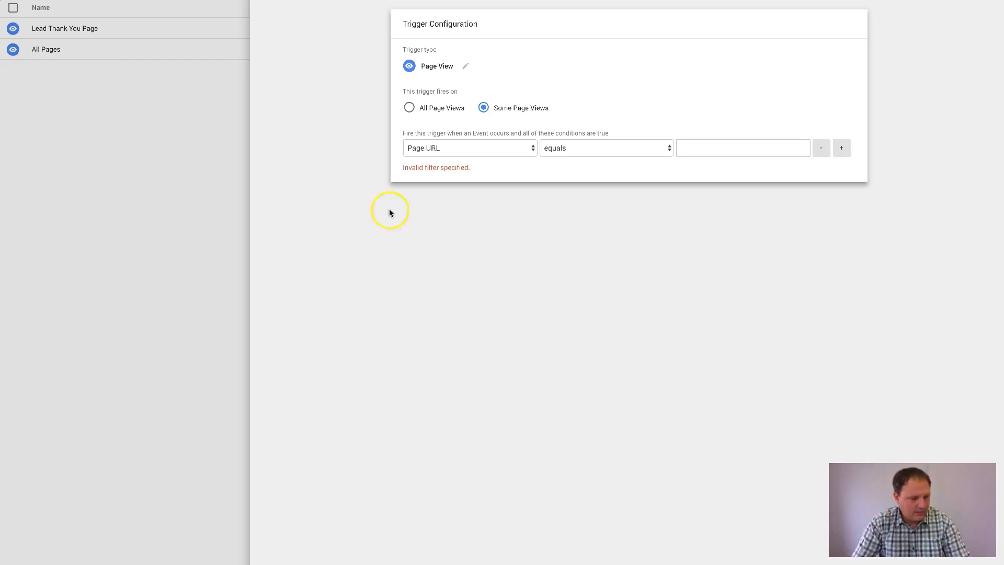
left_click(699, 148)
type("/example.com/payment_confirmation")
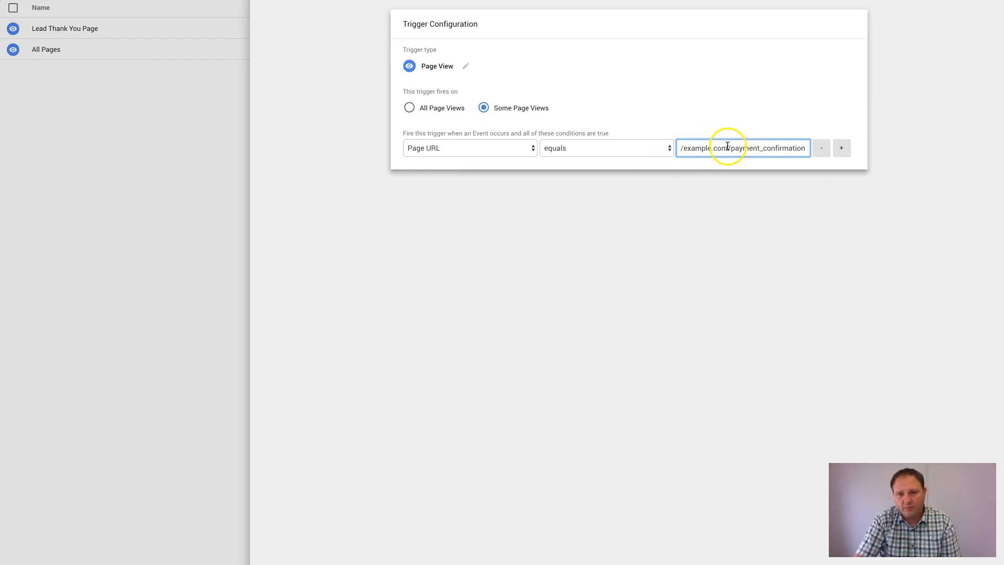
key("Tab")
scroll(736, 148, "right", 1)
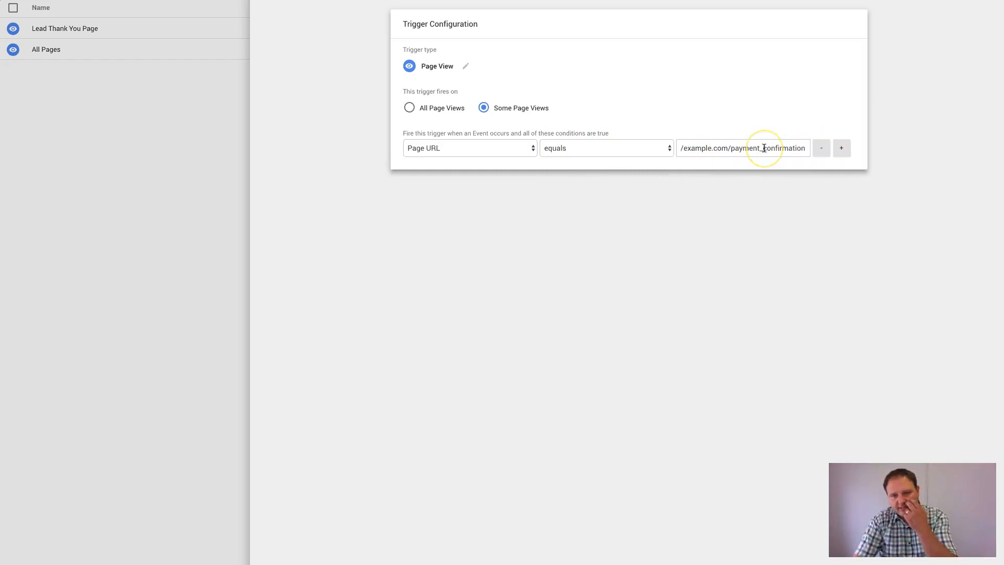
left_click(574, 147)
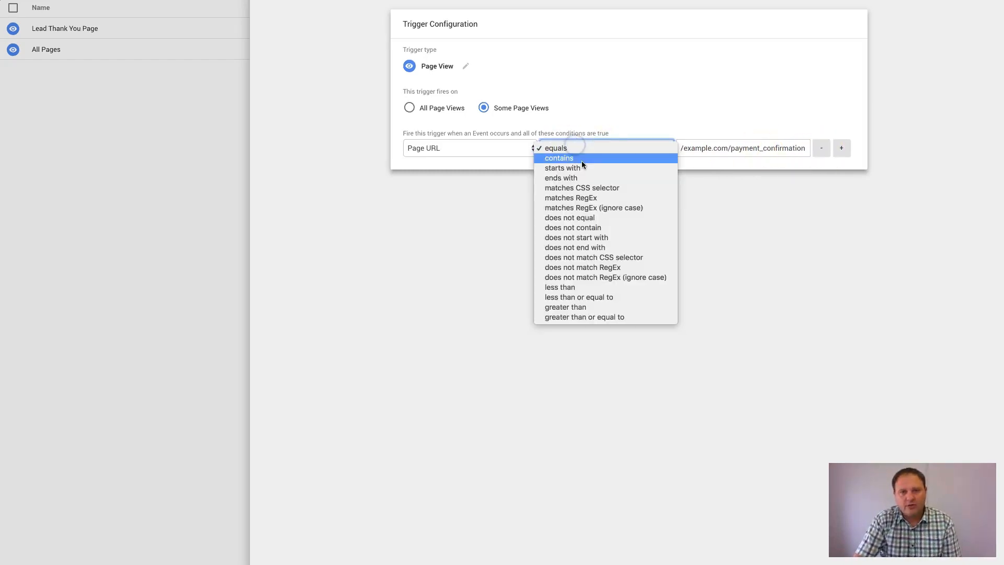
left_click(582, 159)
left_click(750, 148)
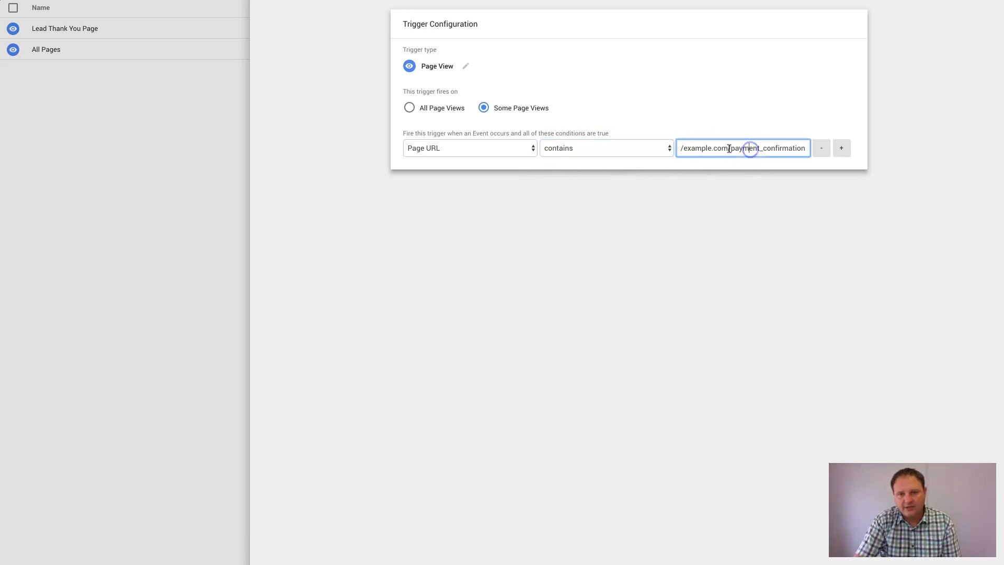
key("ctrl+a")
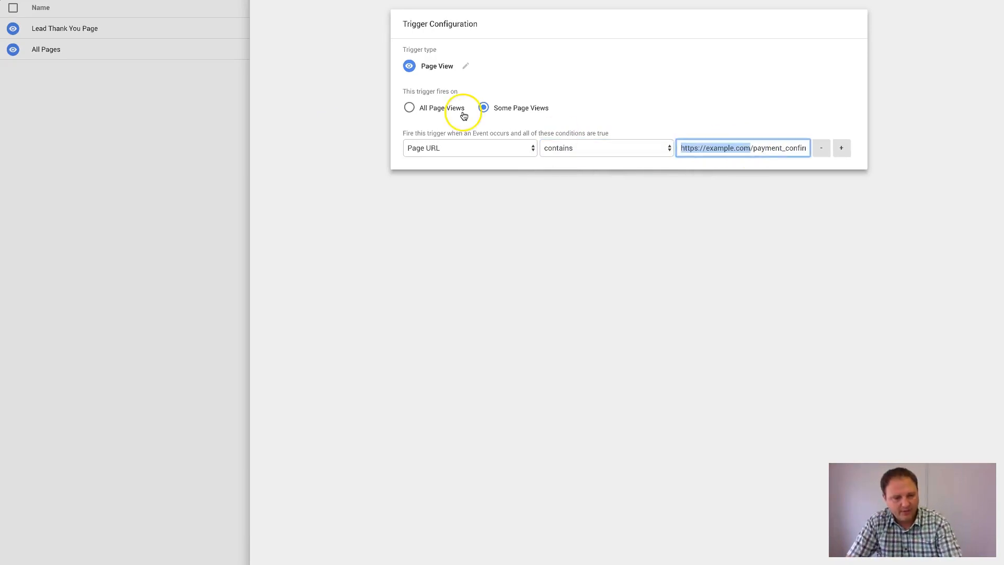
key("BackSpace")
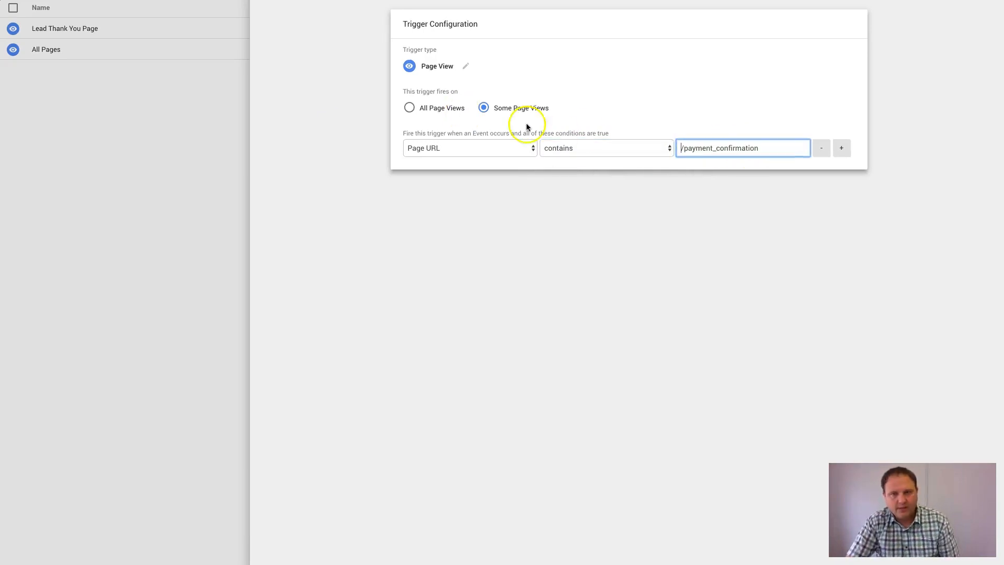
Save the Payment Confirmation trigger with its Page URL condition.
left_click(717, 183)
left_click(455, 62)
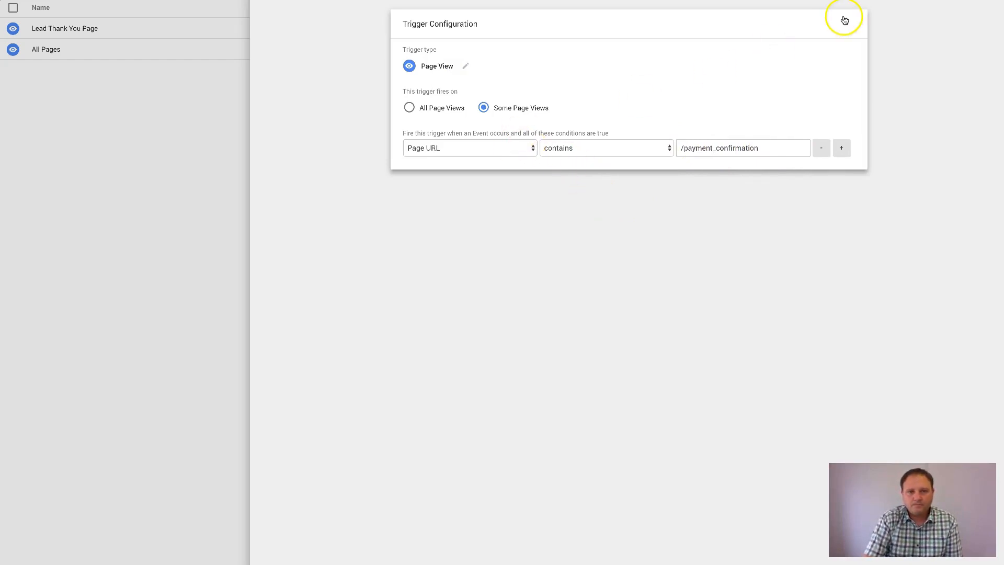
left_click(907, 1)
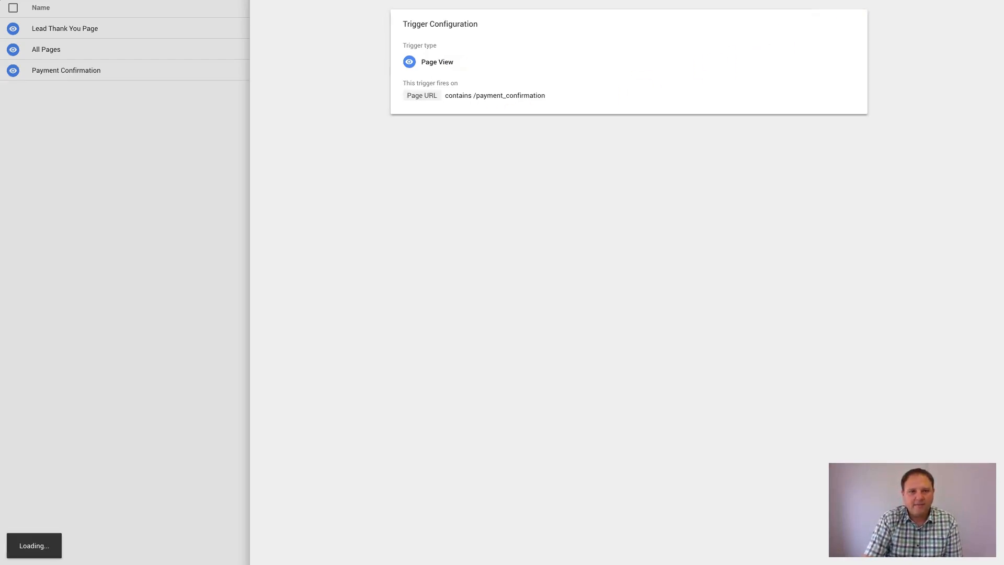